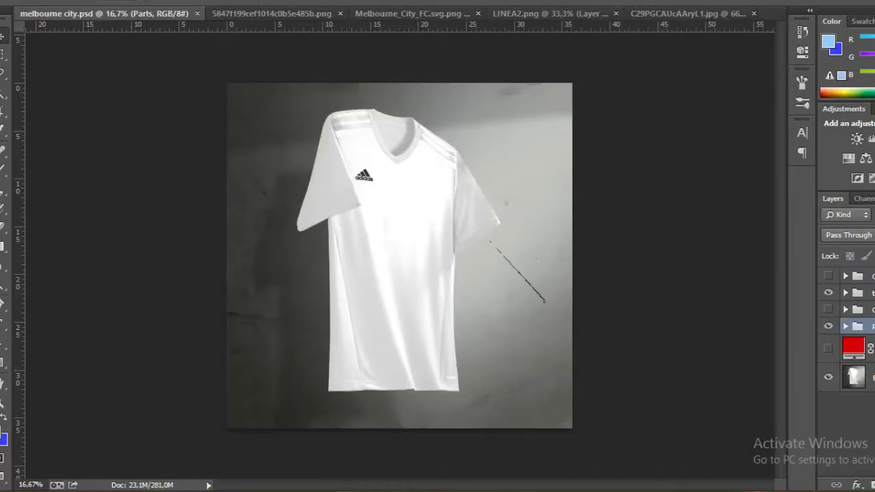
# Open the shirt's front smart object, Rectángulo 1121.psb, for editing.
pyautogui.press('Return')
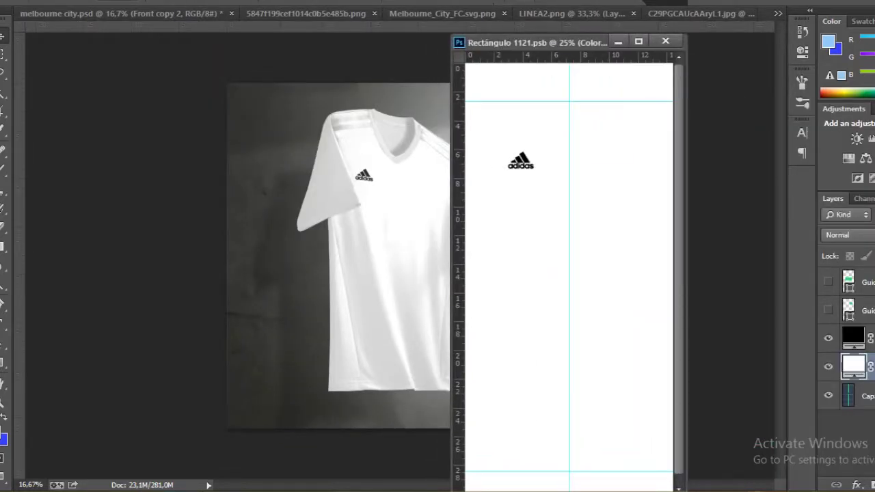
# Fill the front design with light blue #91cbfd and save the .psb.
pyautogui.write('91cbfd')
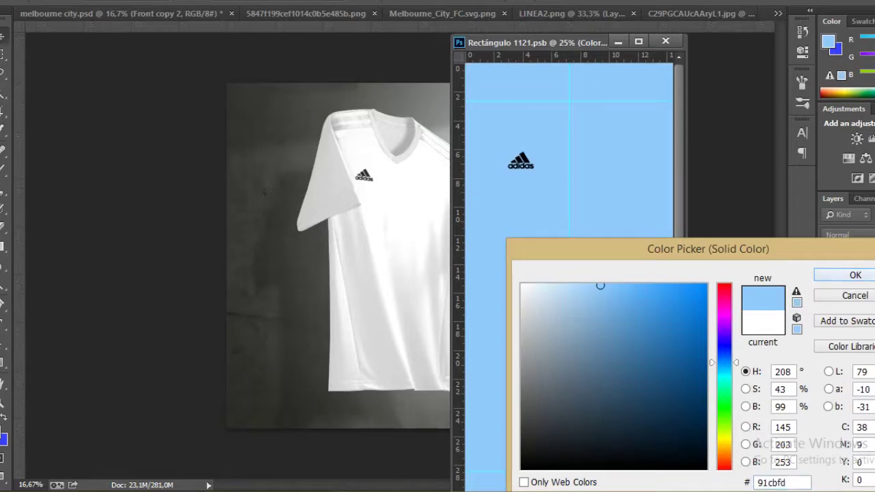
pyautogui.press('Return')
pyautogui.hotkey('ctrl', 's')
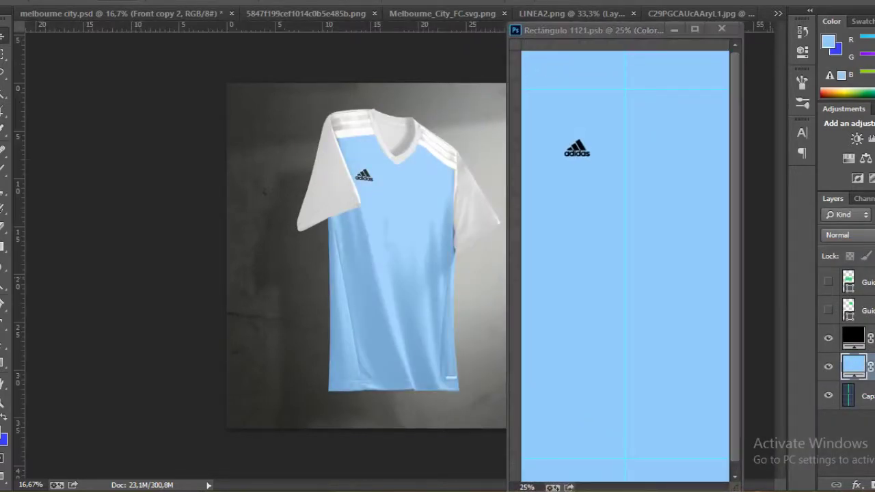
# Set both sleeve Color Fill layers in the mockup to #91cbfd.
pyautogui.click(123, 13)
pyautogui.doubleClick(853, 338)
pyautogui.write('91cbfd')
pyautogui.press('Return')
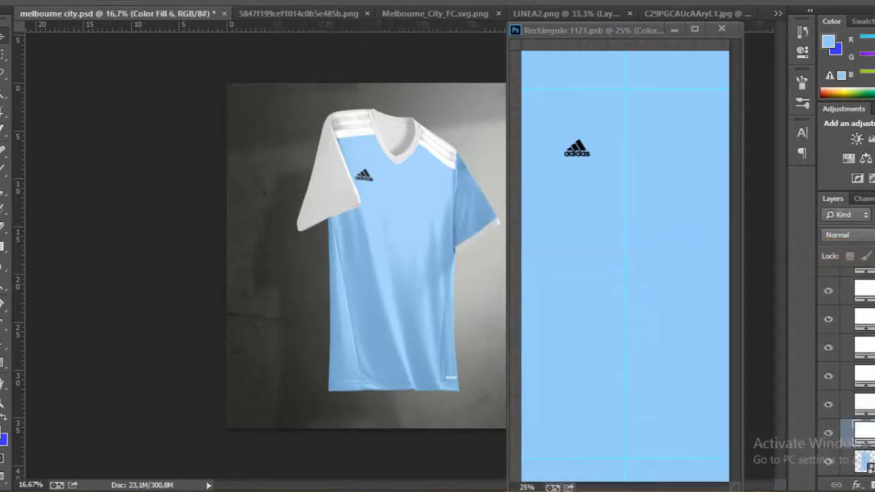
pyautogui.doubleClick(864, 404)
pyautogui.write('91cbfd')
pyautogui.press('Return')
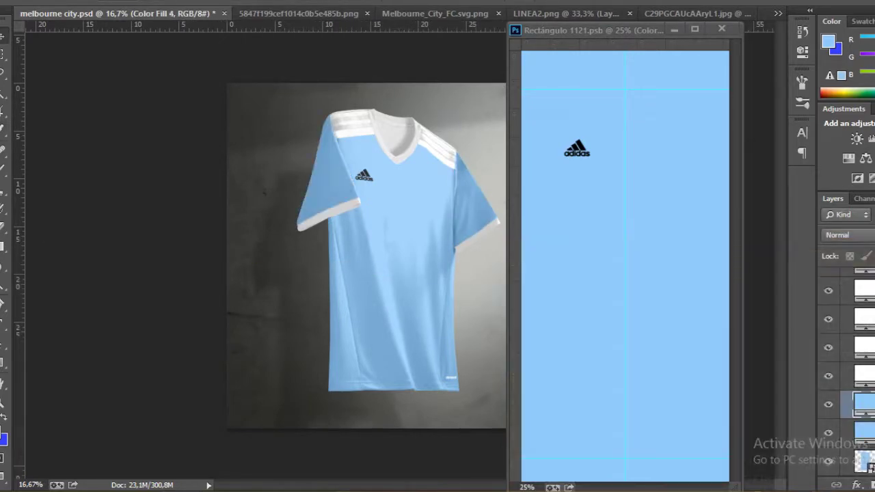
# Make the left and right sleeve trims and the sleeve underlines #91cbfd.
pyautogui.scroll(-1, 848, 356)
pyautogui.doubleClick(864, 376)
pyautogui.write('91cbfd')
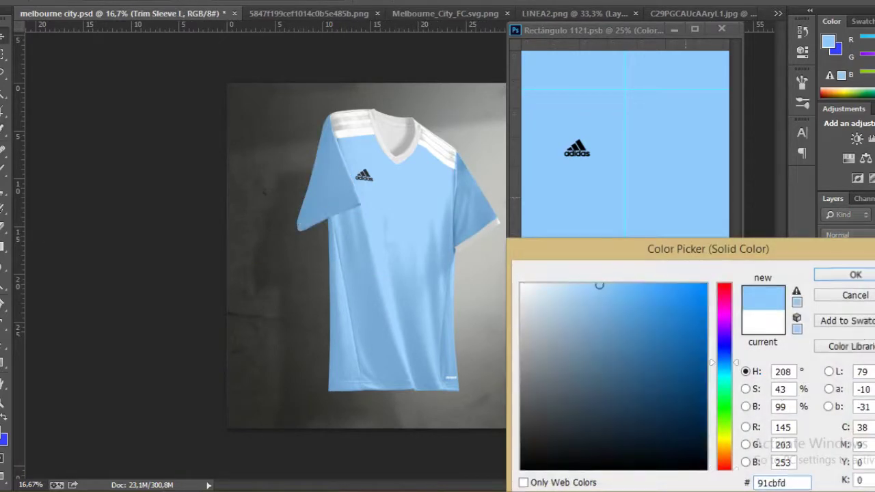
pyautogui.press('Return')
pyautogui.doubleClick(864, 375)
pyautogui.press('Return')
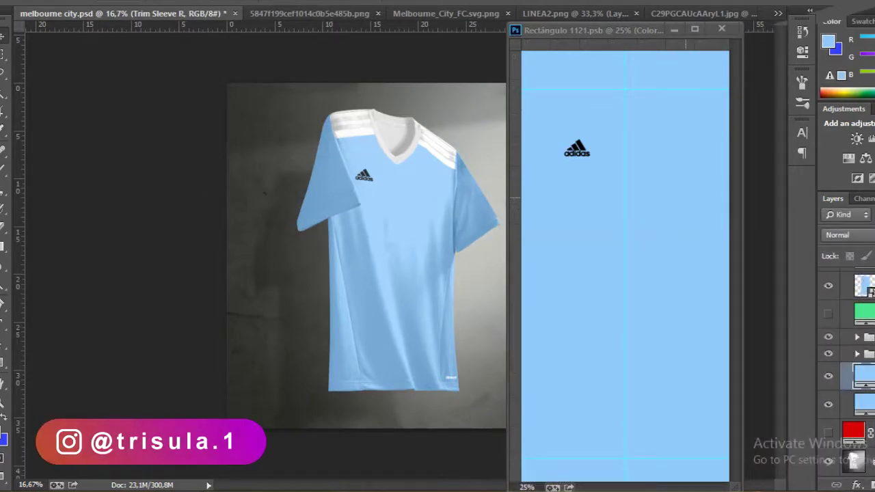
pyautogui.scroll(-1, 847, 355)
pyautogui.doubleClick(868, 399)
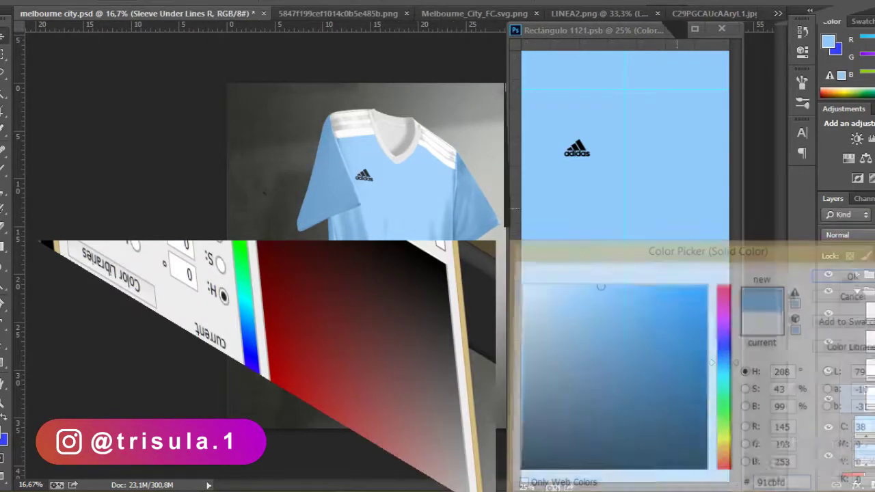
pyautogui.press('Return')
# Colour the remaining fill and the shirt's inner side #91cbfd, and float the club badge image.
pyautogui.scroll(-1, 847, 356)
pyautogui.doubleClick(868, 381)
pyautogui.write('91cbfd')
pyautogui.press('Return')
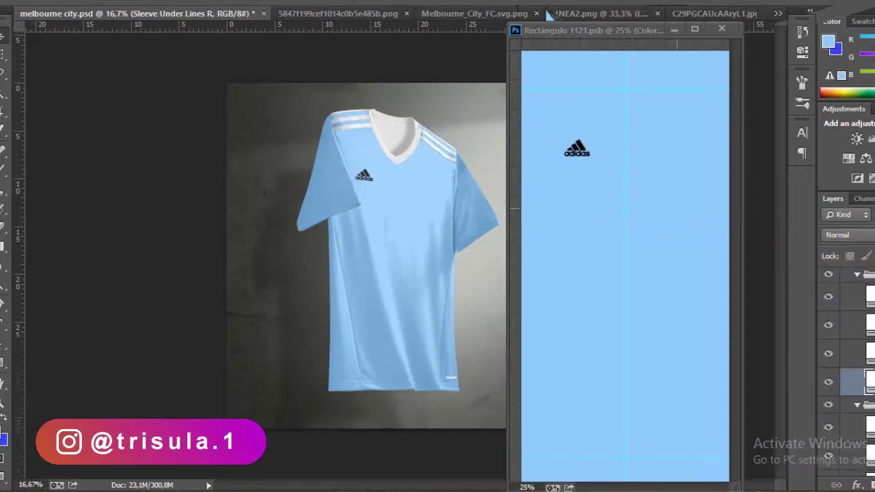
pyautogui.scroll(-1, 847, 355)
pyautogui.doubleClick(868, 382)
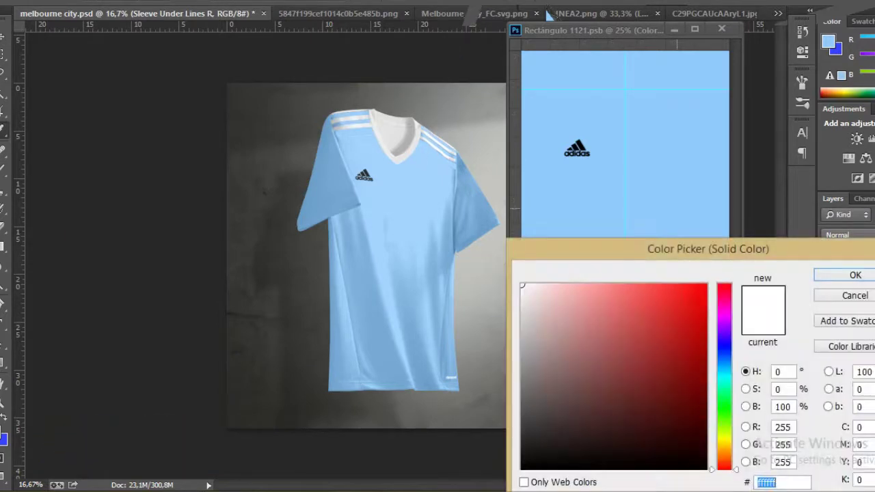
pyautogui.press('Return')
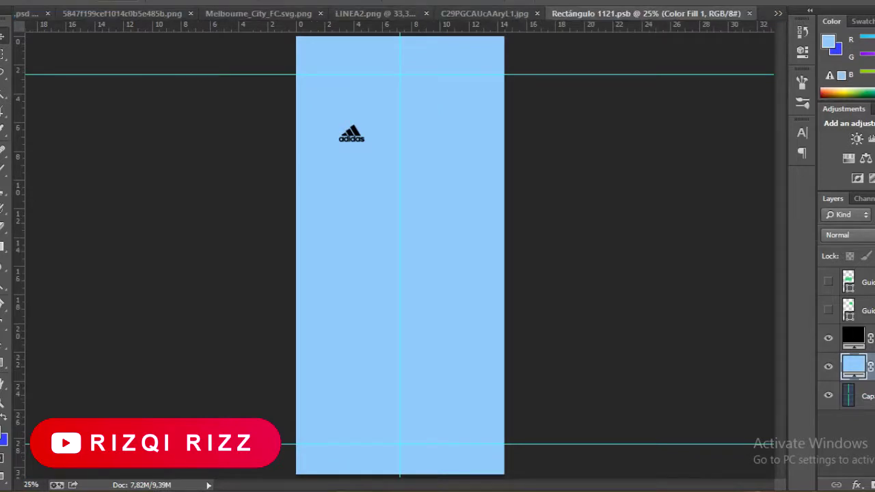
pyautogui.moveTo(258, 13)
pyautogui.mouseDown()
pyautogui.moveTo(355, 83)
pyautogui.moveTo(520, 101)
pyautogui.mouseUp()
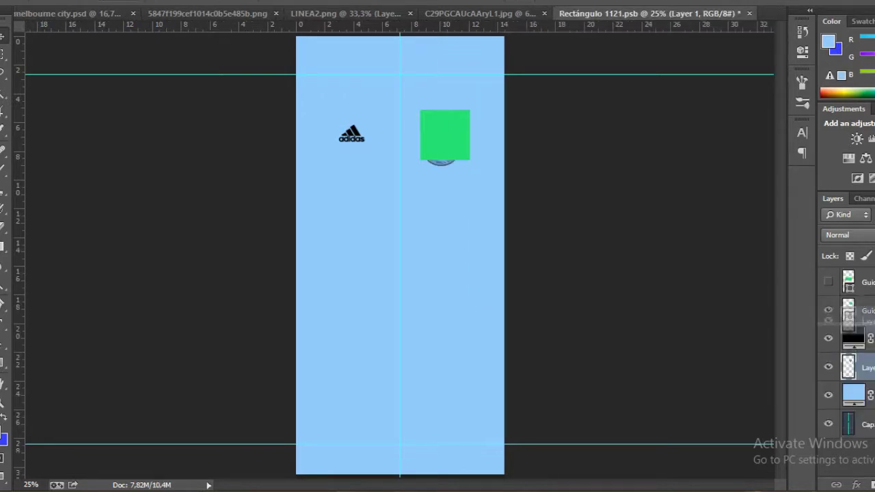
# Resize the placed Melbourne City crest into position on the chest opposite the Adidas logo.
pyautogui.hotkey('ctrl', 't')
pyautogui.hotkey('ctrl', '+')
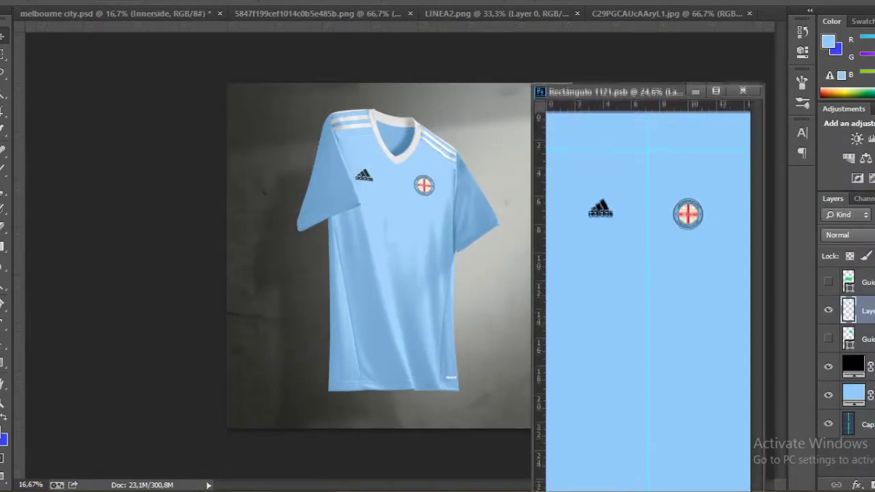
pyautogui.hotkey('ctrl', 'shift', 'Tab')
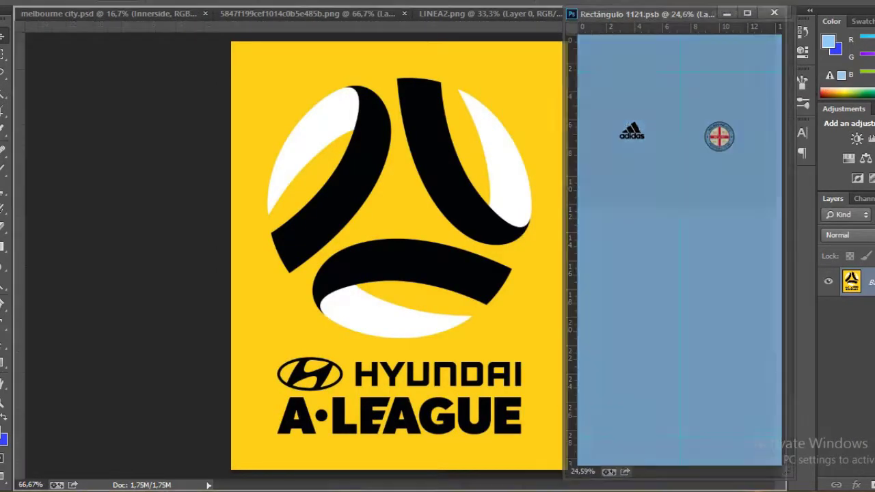
# Select and delete the A-League logo's yellow background on an unlocked layer.
pyautogui.hotkey('ctrl', 'shift', 'Tab')
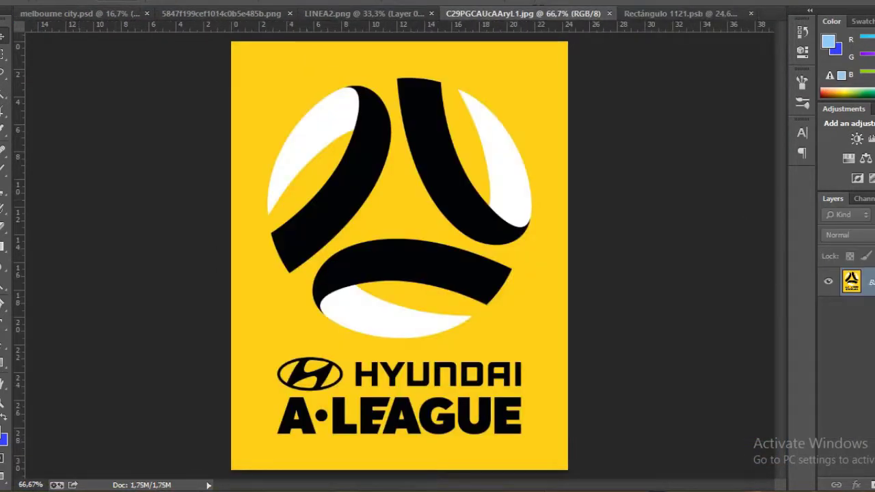
pyautogui.hotkey('shift', 'F5')
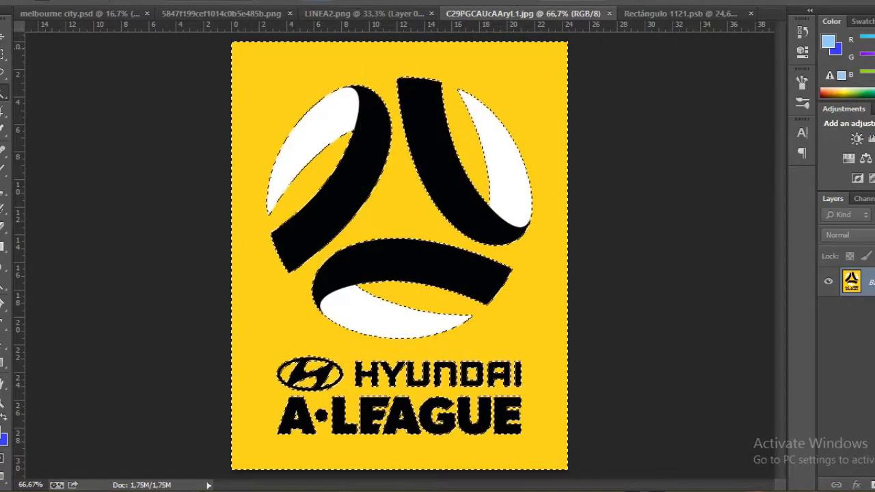
pyautogui.doubleClick(851, 281)
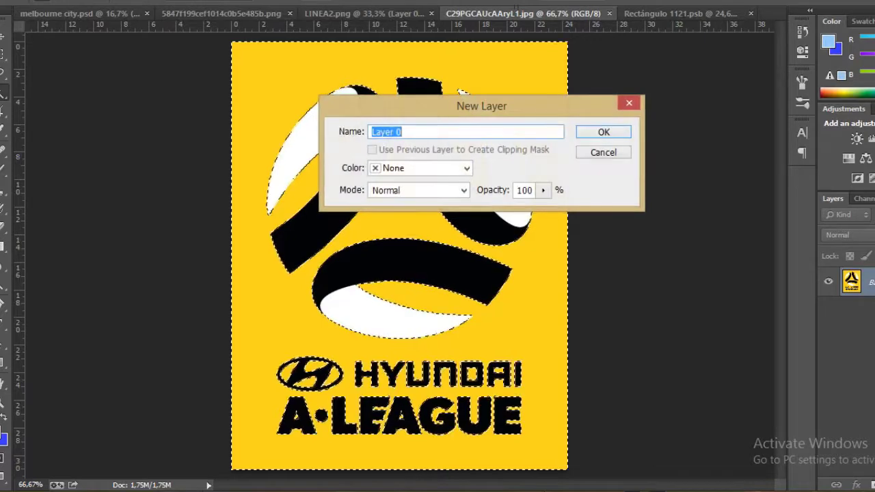
pyautogui.press('Return')
pyautogui.press('Delete')
pyautogui.hotkey('ctrl', 'd')
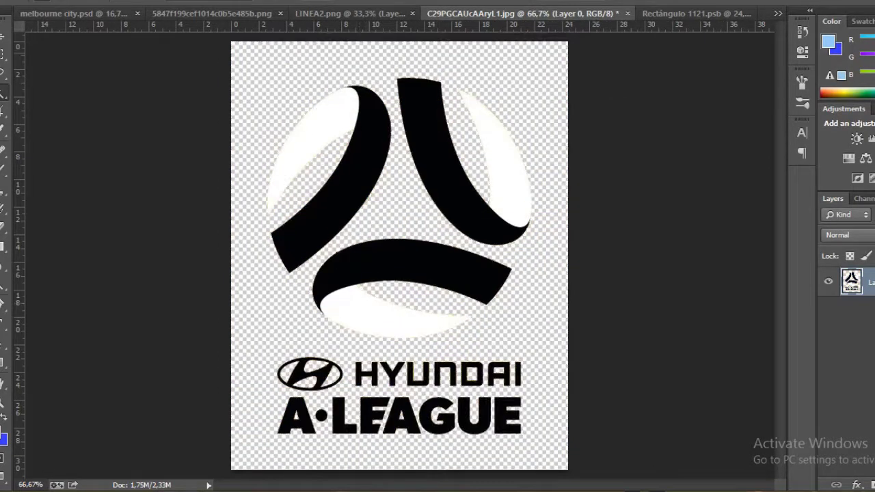
pyautogui.moveTo(523, 13); pyautogui.dragTo(590, 83)
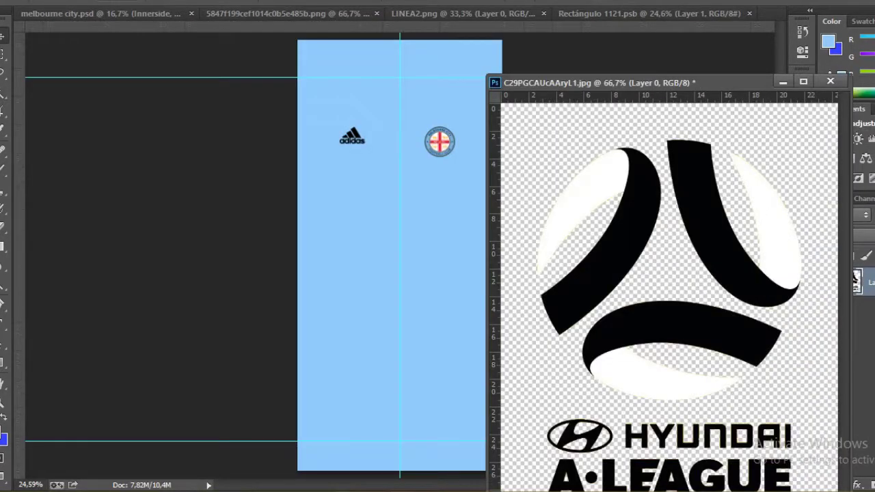
# Copy the A-League logo into the front design, close the jpg unsaved, and hide it.
pyautogui.moveTo(683, 273); pyautogui.dragTo(444, 253)
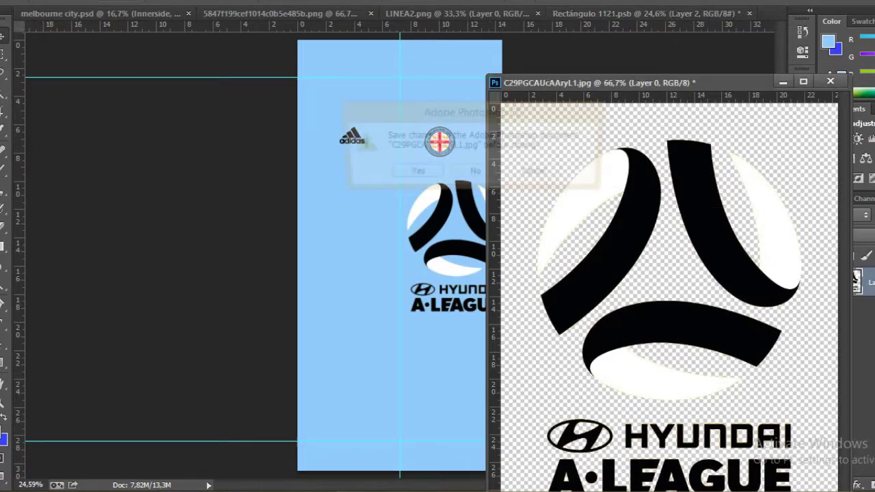
pyautogui.hotkey('ctrl', 'w')
pyautogui.click(475, 174)
pyautogui.moveTo(474, 216); pyautogui.dragTo(417, 200)
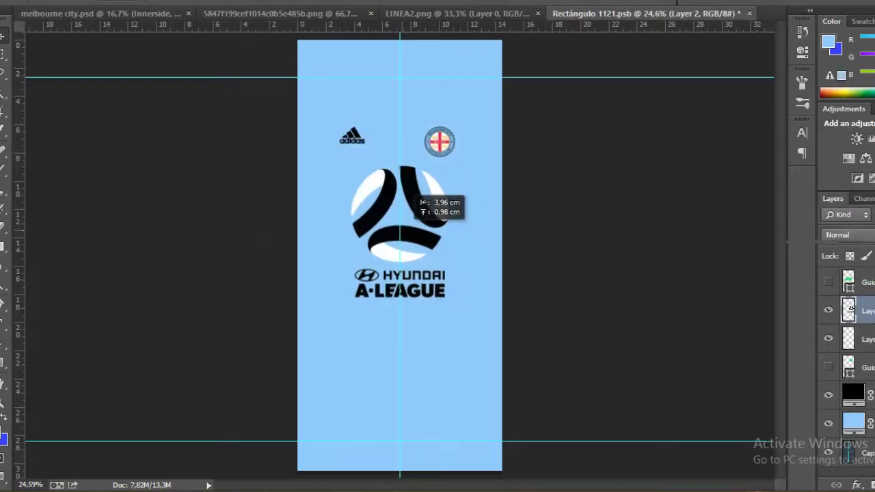
pyautogui.click(827, 309)
# Nudge the Adidas logo right and down toward the badge and save the design.
pyautogui.click(853, 394)
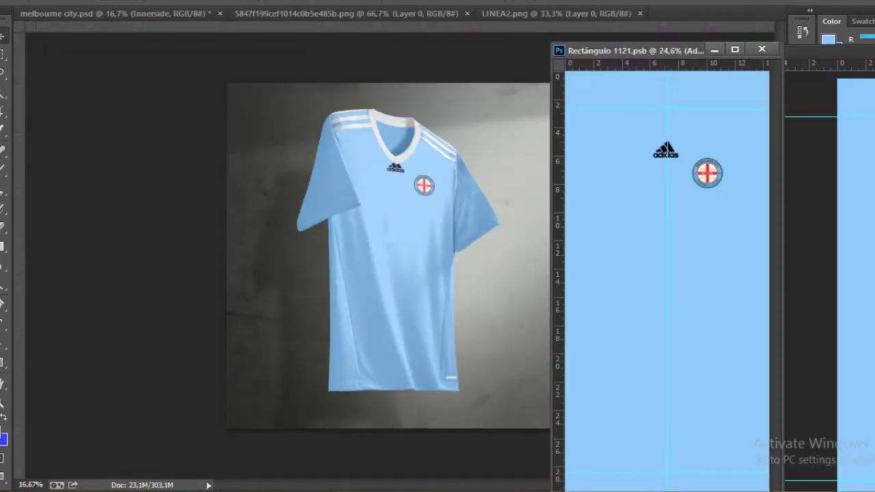
pyautogui.moveTo(667, 149); pyautogui.dragTo(670, 163)
pyautogui.hotkey('ctrl', 's')
pyautogui.hotkey('ctrl', 's')
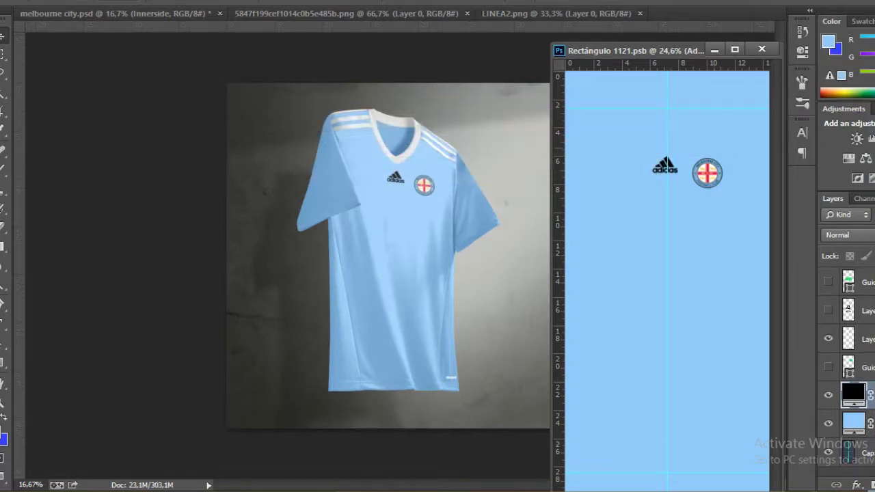
pyautogui.hotkey('ctrl', 'Tab')
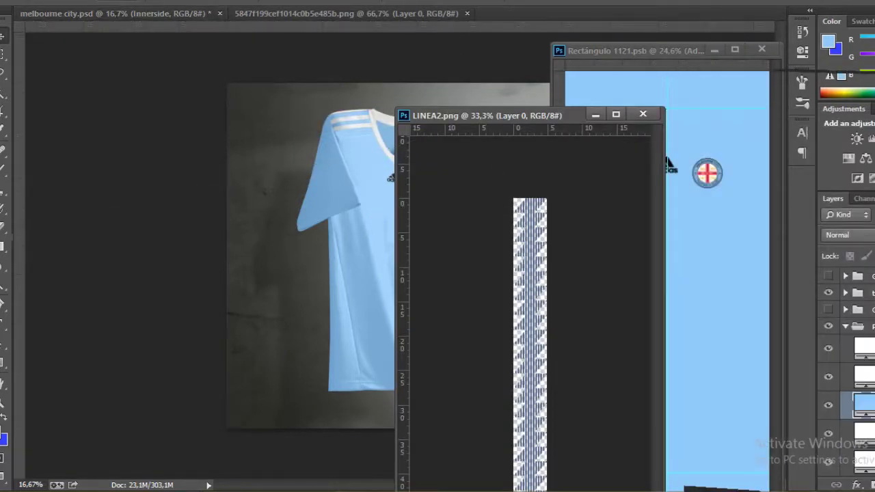
# Bring in the LINEA2.png stripe and stretch it vertically down the full shirt length.
pyautogui.moveTo(668, 164); pyautogui.dragTo(697, 205)
pyautogui.moveTo(478, 115); pyautogui.dragTo(302, 90)
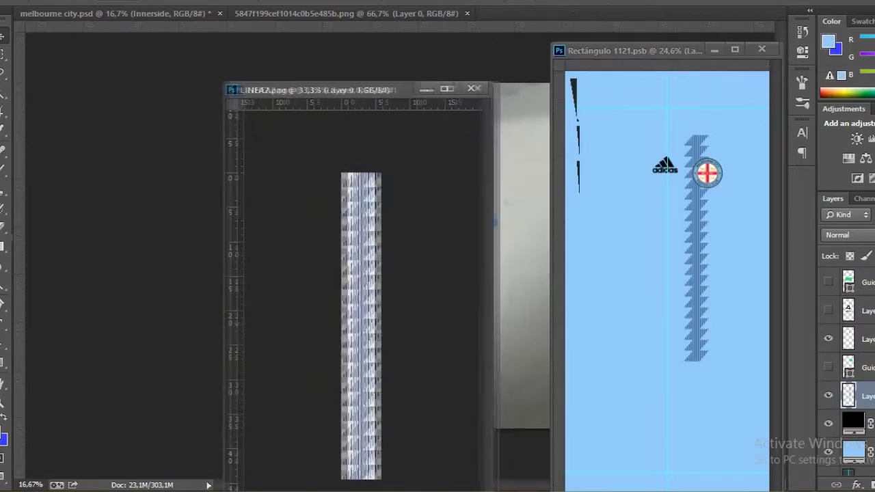
pyautogui.click(466, 88)
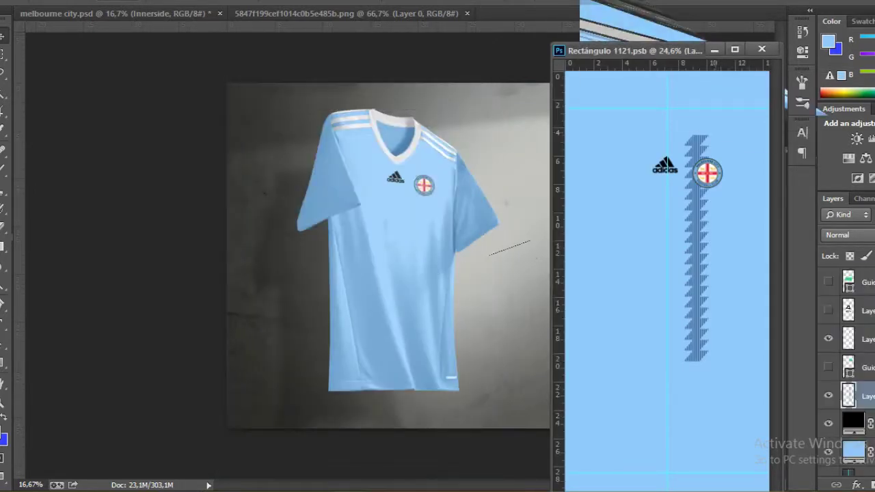
pyautogui.moveTo(709, 360); pyautogui.dragTo(747, 421)
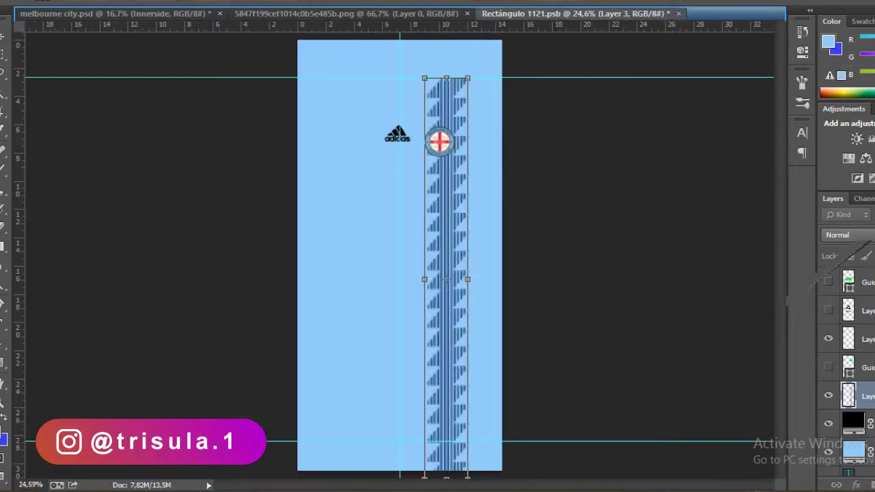
pyautogui.moveTo(442, 103)
pyautogui.mouseDown()
pyautogui.moveTo(465, 77)
pyautogui.moveTo(469, 88)
pyautogui.moveTo(454, 67)
pyautogui.mouseUp()
pyautogui.press('Return')
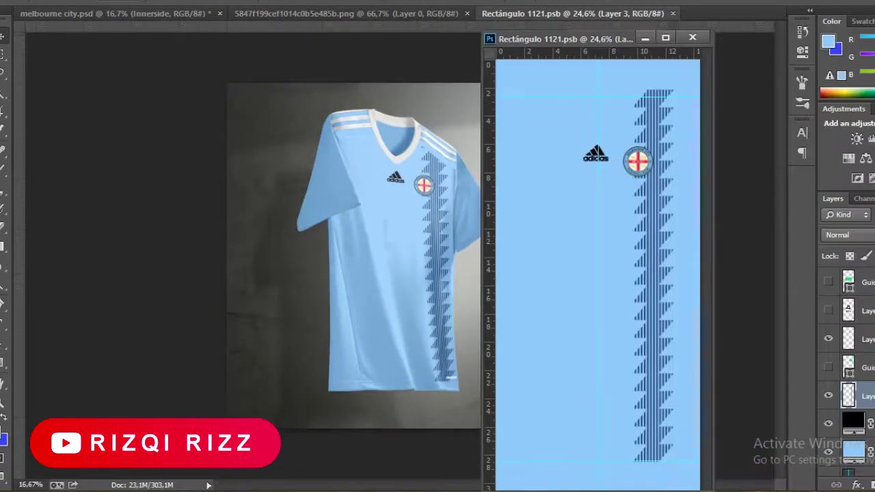
pyautogui.moveTo(663, 101); pyautogui.dragTo(685, 109)
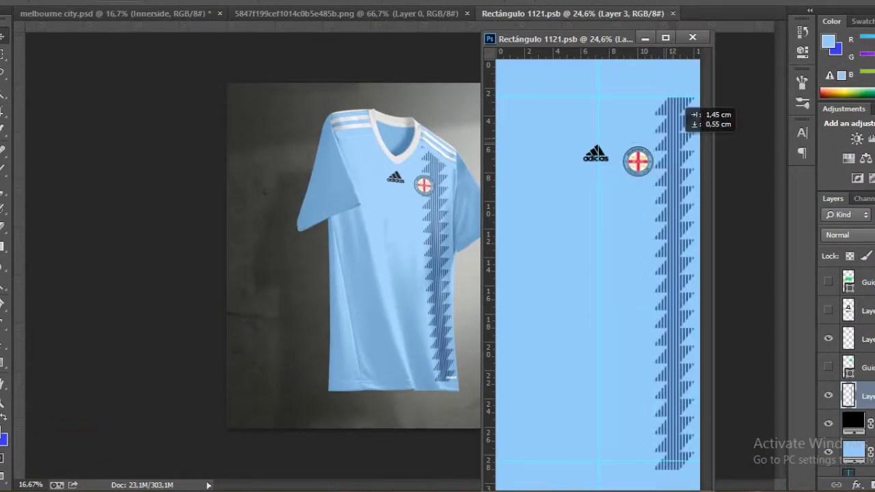
# Save, load the stripe as a selection, and add a navy #022849 Solid Color fill.
pyautogui.hotkey('ctrl', 's')
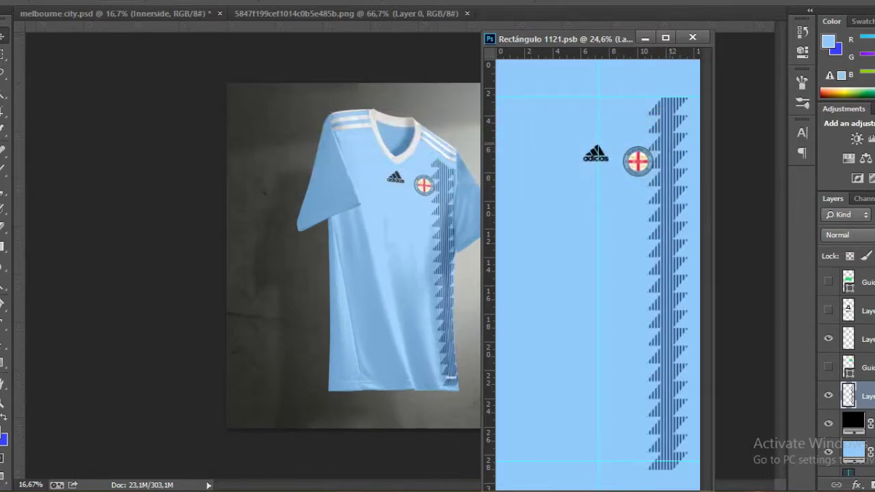
pyautogui.keyDown('ctrl'); pyautogui.click(849, 396); pyautogui.keyUp('ctrl')
pyautogui.click(852, 484)
pyautogui.click(864, 173)
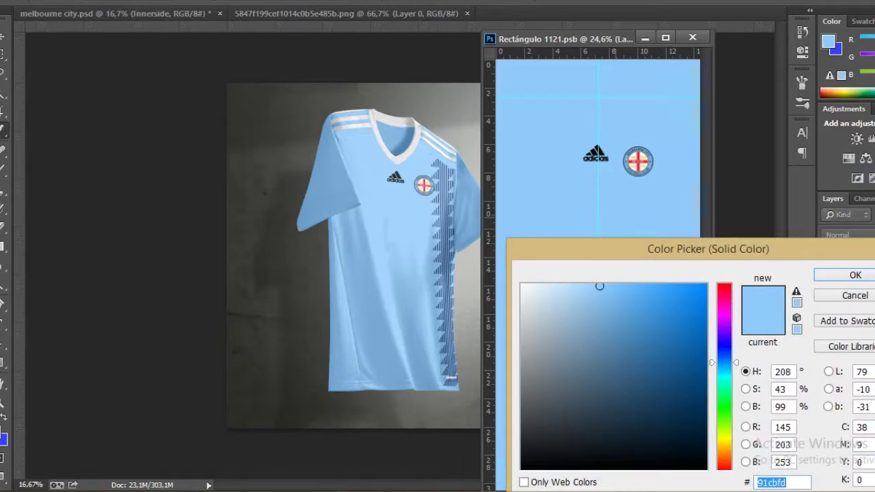
pyautogui.write('022849')
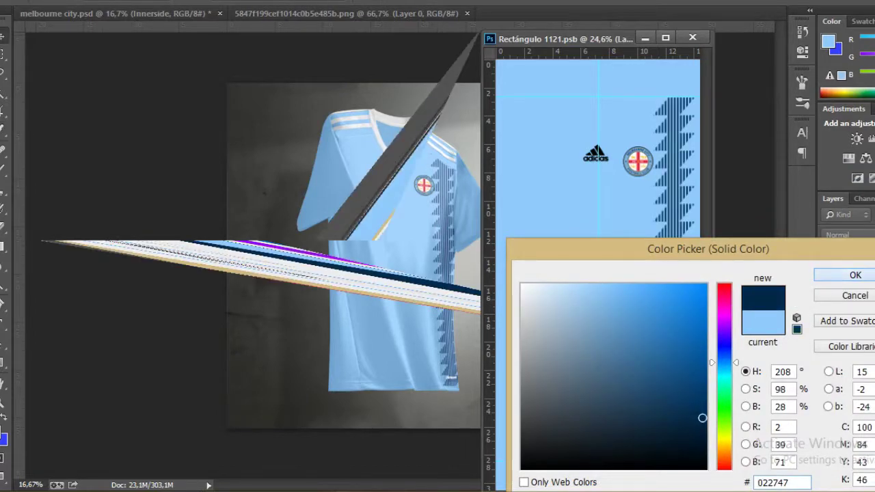
pyautogui.press('Return')
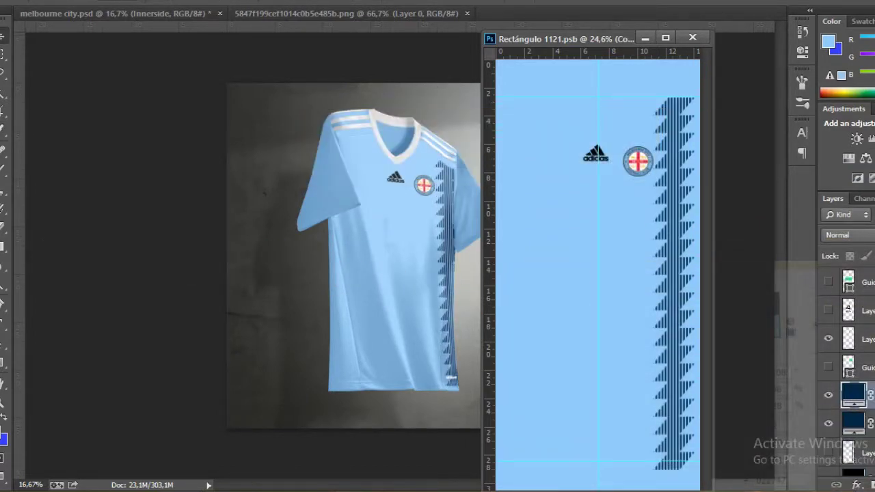
# Set the other stripe fills to #126fbf and #ecf0f4, stretch them taller, and show the A-League logo.
pyautogui.doubleClick(853, 395)
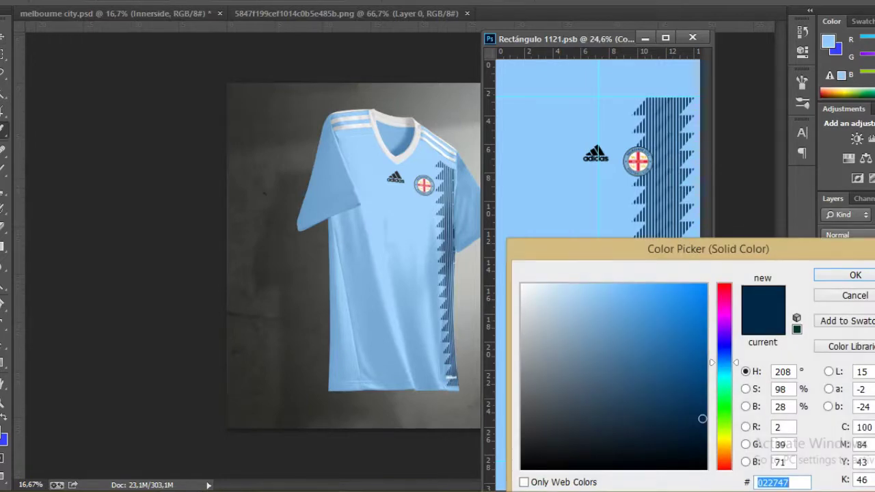
pyautogui.press('Return')
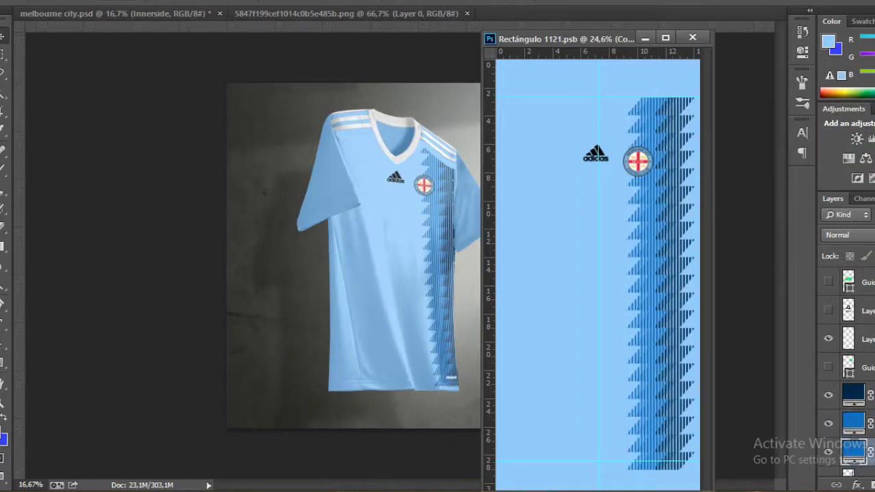
pyautogui.doubleClick(853, 424)
pyautogui.press('Return')
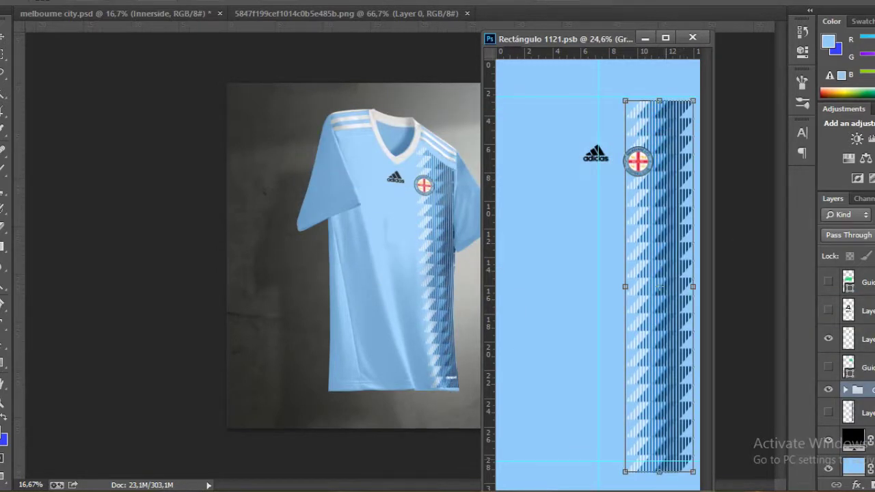
pyautogui.moveTo(659, 472); pyautogui.dragTo(658, 478)
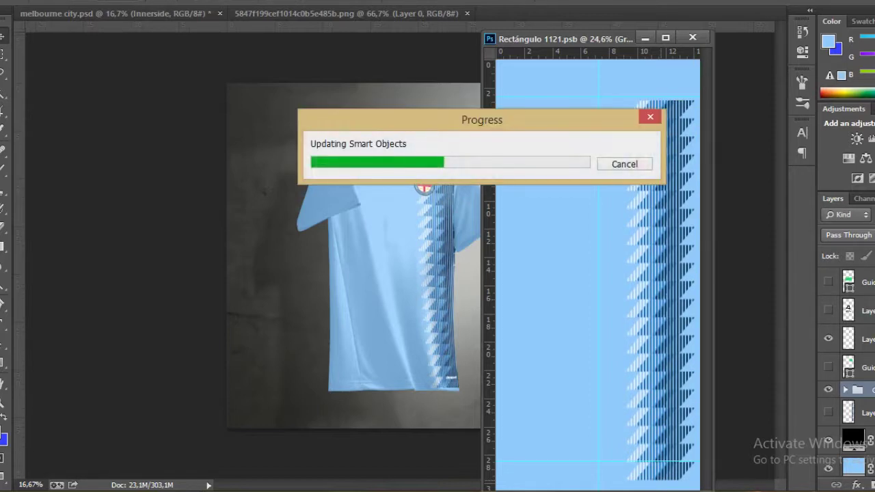
pyautogui.click(828, 310)
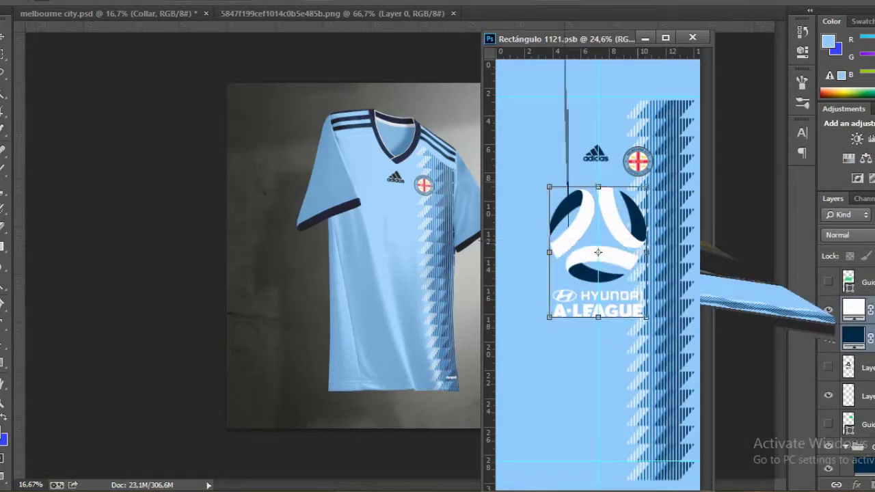
# Move the A-League logo up and left beside the Adidas logo, group the layers, and save.
pyautogui.moveTo(597, 252)
pyautogui.mouseDown()
pyautogui.moveTo(546, 168)
pyautogui.moveTo(563, 184)
pyautogui.mouseUp()
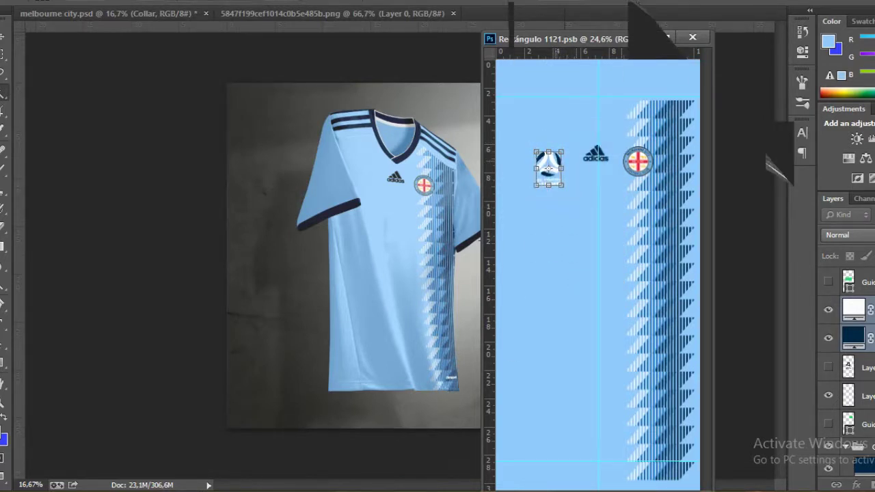
pyautogui.hotkey('ctrl', 'g')
pyautogui.press('Return')
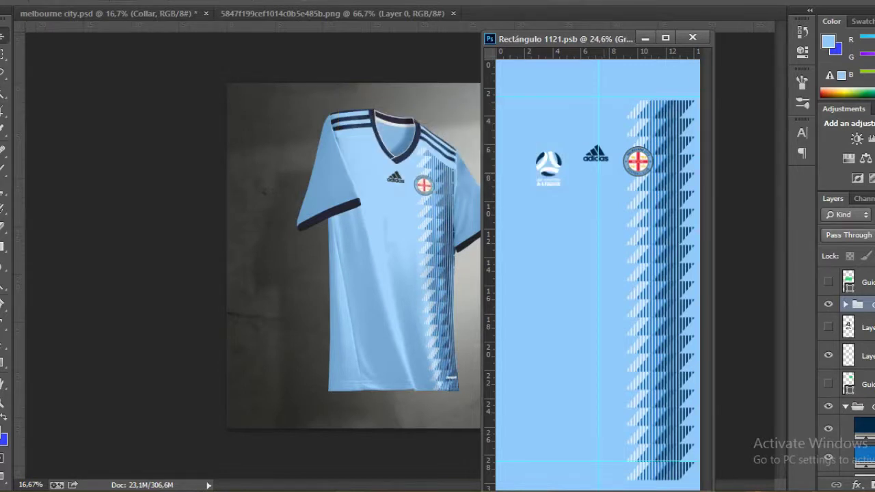
pyautogui.hotkey('ctrl', 's')
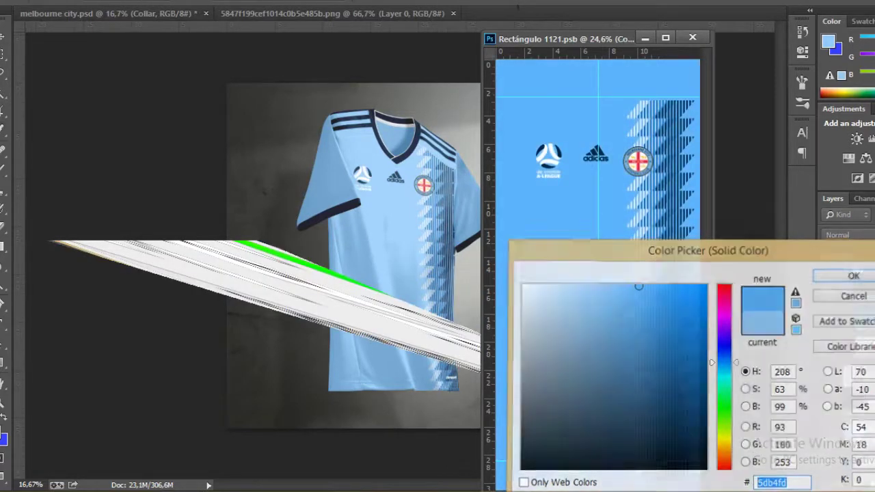
# Accept the brighter sky-blue base colour and save to update the mockup.
pyautogui.press('Return')
pyautogui.hotkey('ctrl', 's')
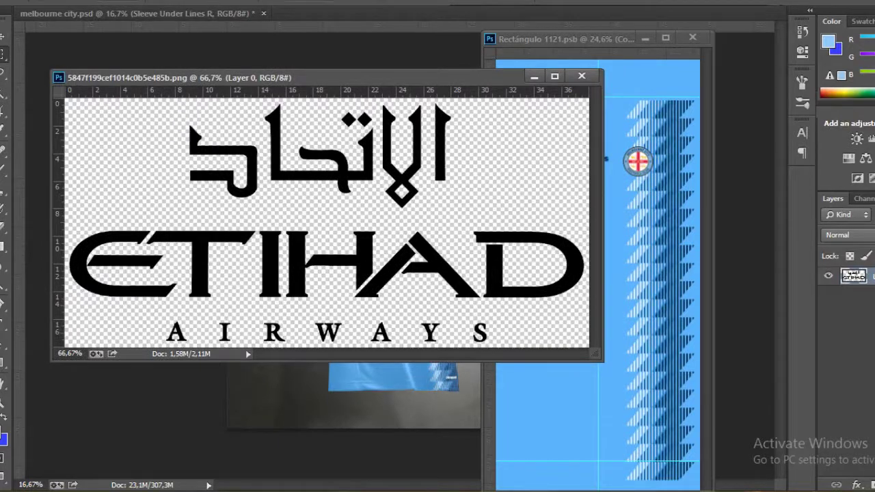
# Copy the ETIHAD AIRWAYS wordmark, then scale and place it on the chest below the badges.
pyautogui.moveTo(62, 214); pyautogui.dragTo(596, 345)
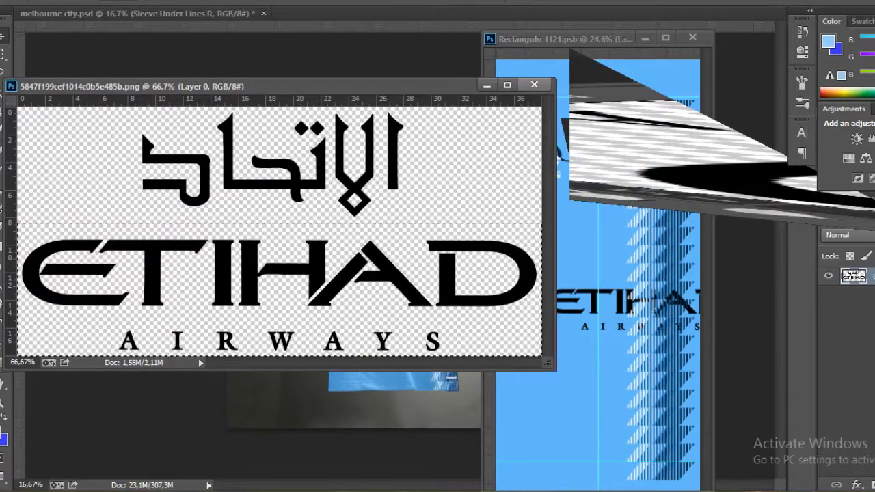
pyautogui.click(533, 84)
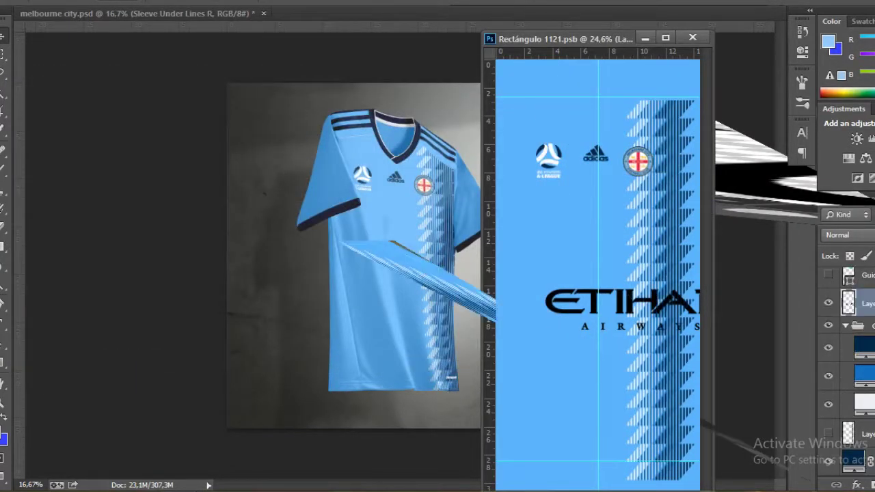
pyautogui.moveTo(669, 272); pyautogui.dragTo(637, 232)
pyautogui.hotkey('ctrl', 't')
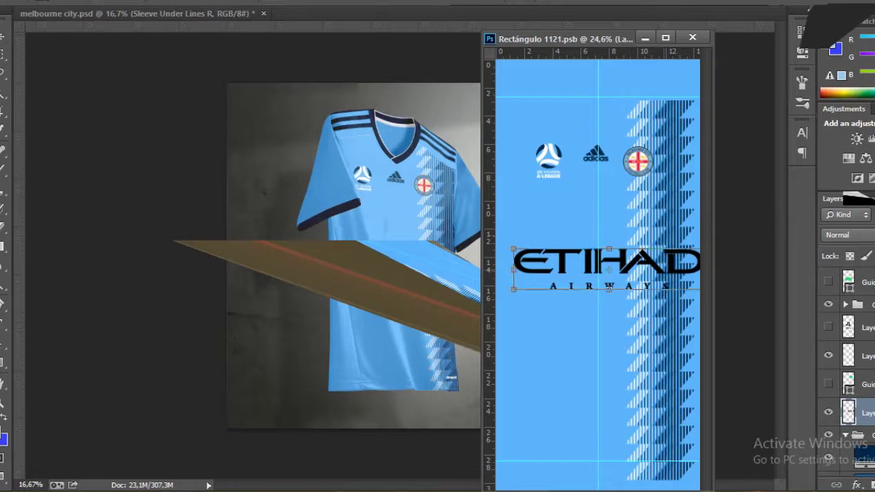
pyautogui.moveTo(513, 246); pyautogui.dragTo(537, 254)
pyautogui.moveTo(656, 273)
pyautogui.mouseDown()
pyautogui.moveTo(649, 242)
pyautogui.moveTo(667, 214)
pyautogui.mouseUp()
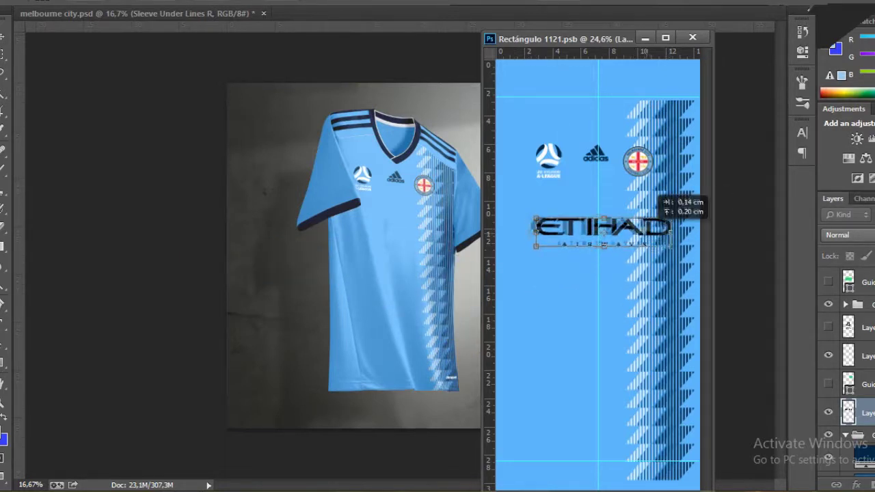
pyautogui.press('Return')
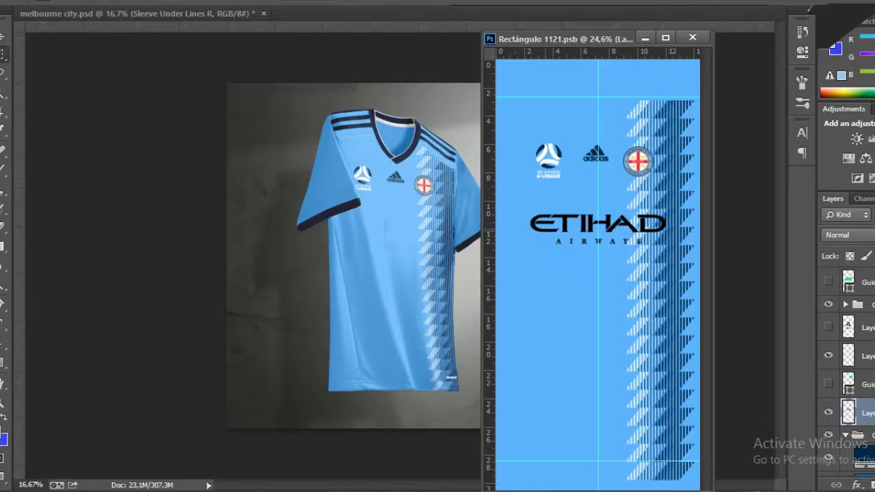
# Restore AIRWAYS to full height on its own layer, group the sponsor layers, and shrink slightly.
pyautogui.moveTo(639, 239); pyautogui.dragTo(643, 249)
pyautogui.hotkey('ctrl', 'j')
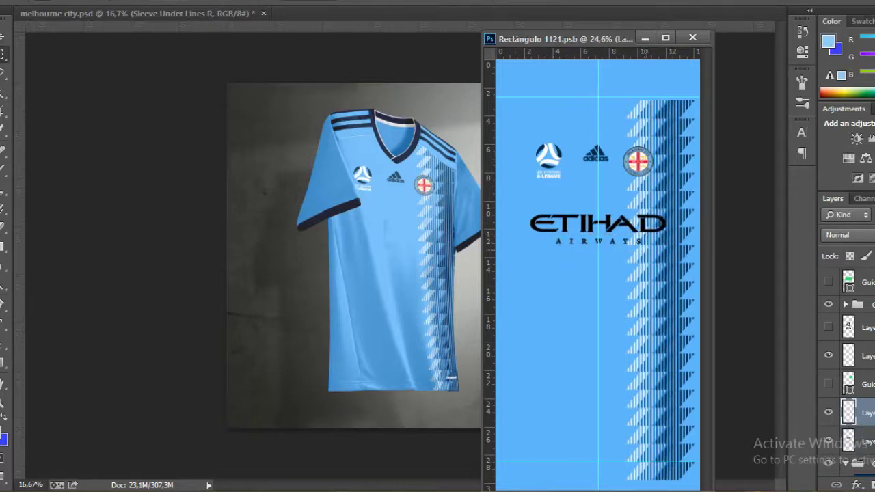
pyautogui.moveTo(552, 236); pyautogui.dragTo(650, 254)
pyautogui.click(864, 412)
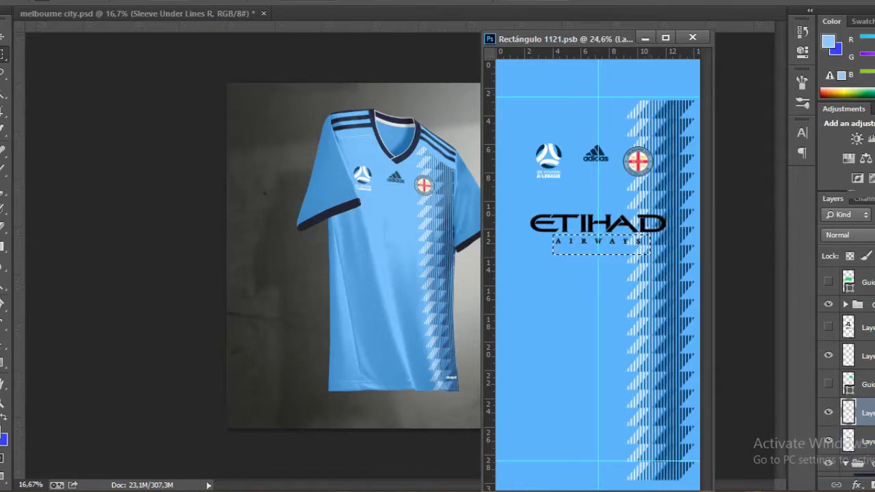
pyautogui.moveTo(641, 240); pyautogui.dragTo(643, 244)
pyautogui.press('Return')
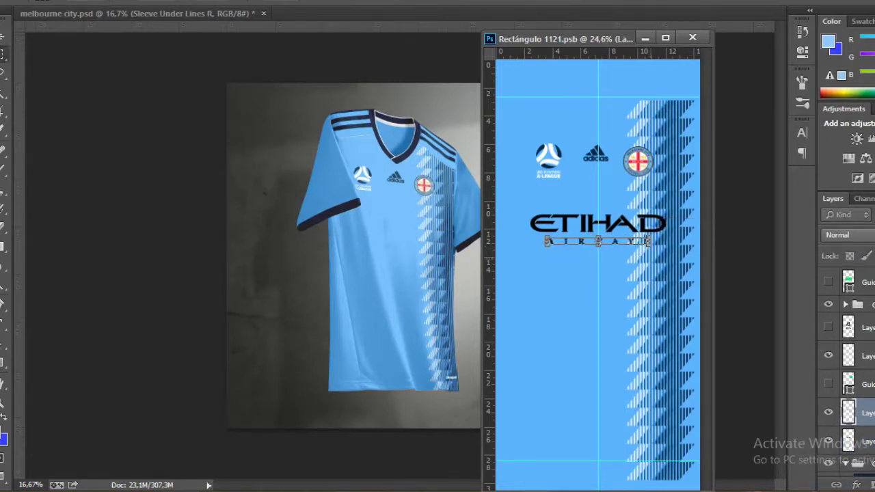
pyautogui.hotkey('ctrl', 'g')
pyautogui.hotkey('ctrl', 's')
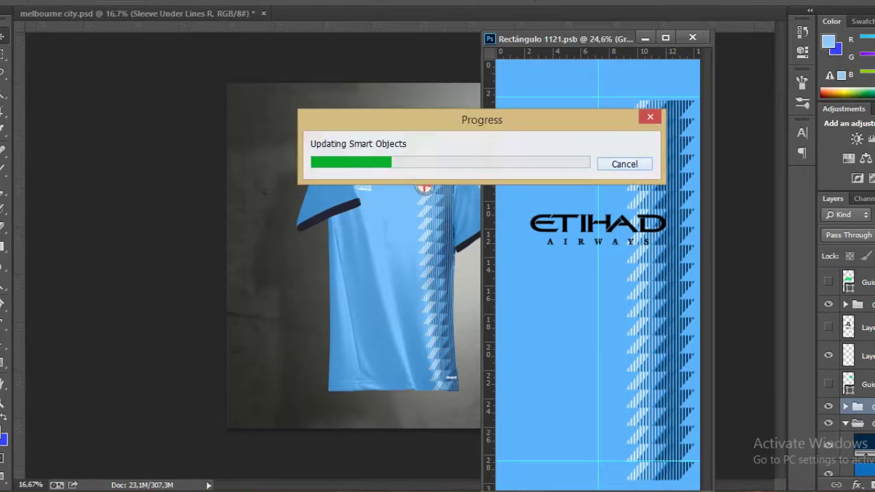
pyautogui.moveTo(666, 215); pyautogui.dragTo(660, 217)
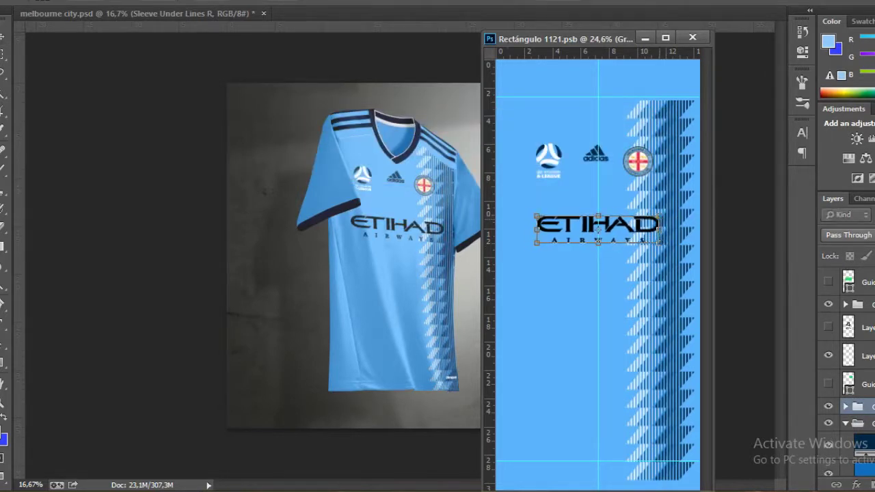
pyautogui.hotkey('ctrl', 's')
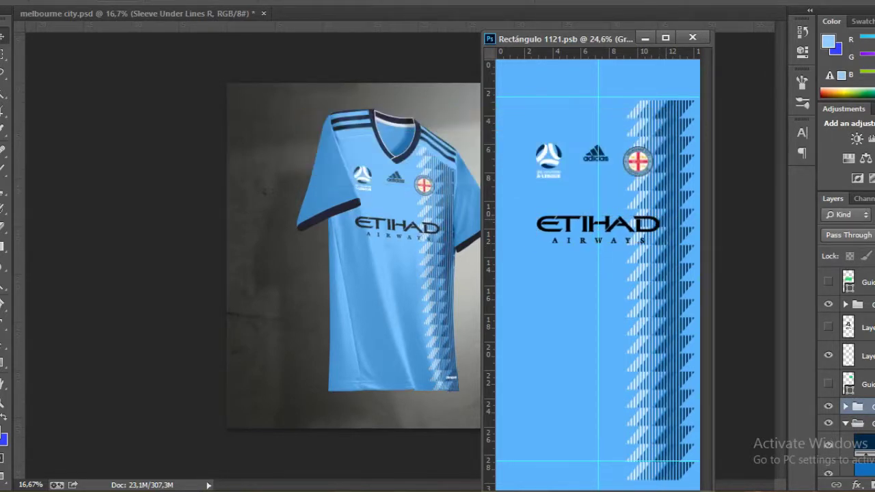
# Give the sponsor logo a #5db4fd Stroke outline, save, and close the pattern file.
pyautogui.click(599, 85)
pyautogui.click(741, 124)
pyautogui.doubleClick(393, 431)
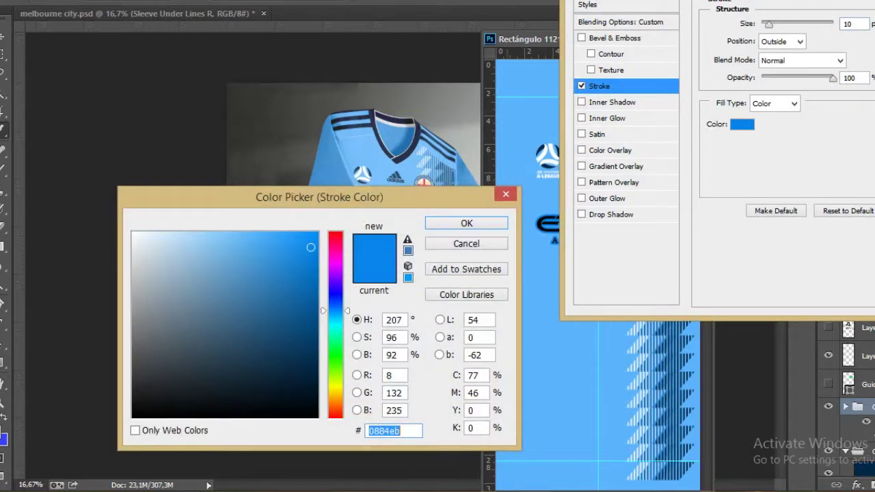
pyautogui.write('5db4fd')
pyautogui.press('Return')
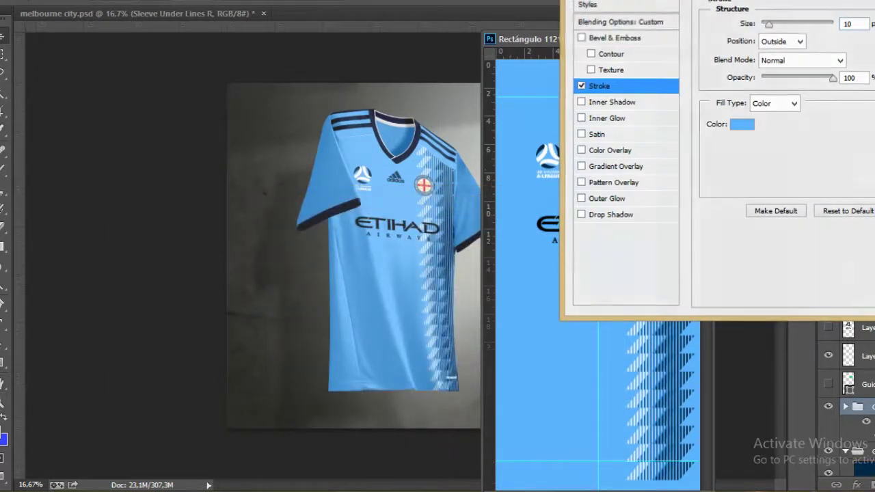
pyautogui.press('Return')
pyautogui.hotkey('ctrl', 's')
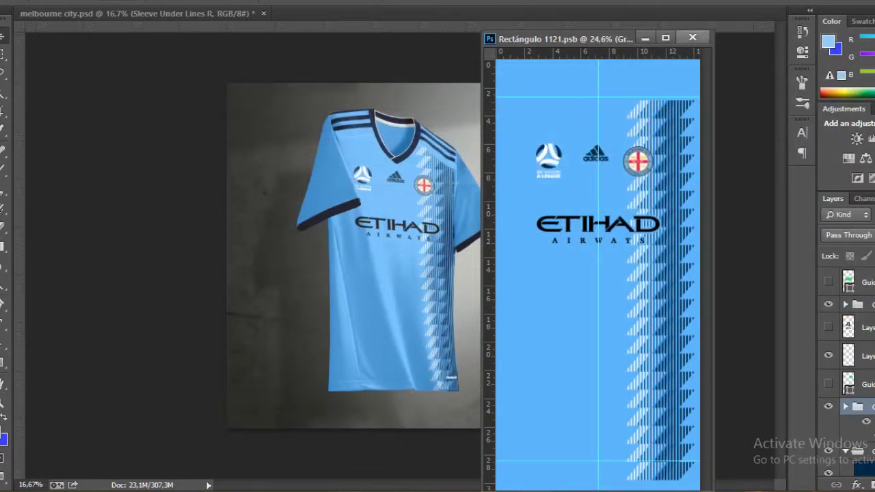
pyautogui.click(693, 37)
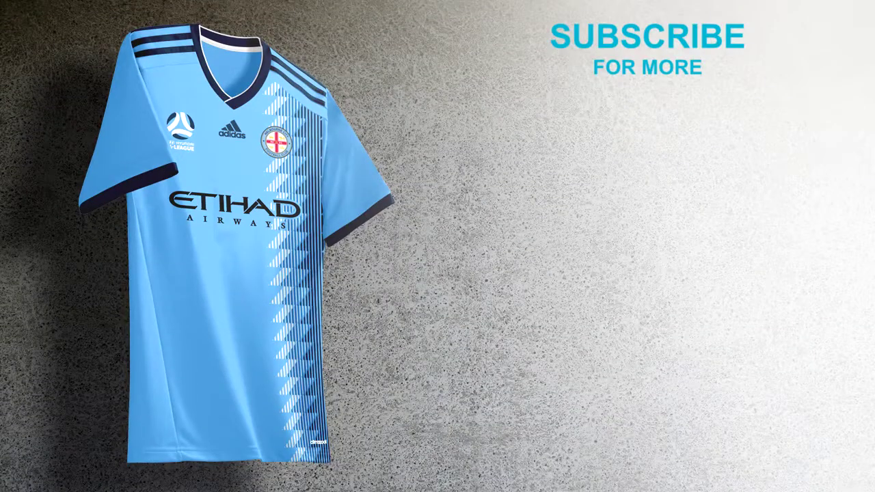